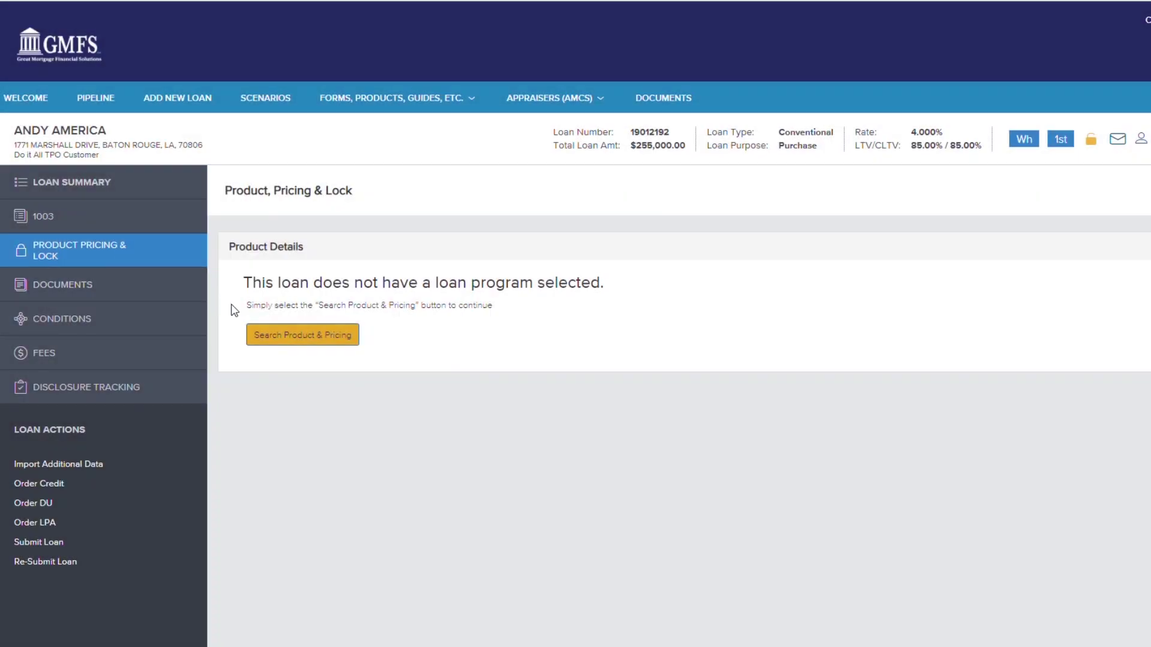
Open the pricing search form and enter a representative credit score of 720.
click(302, 349)
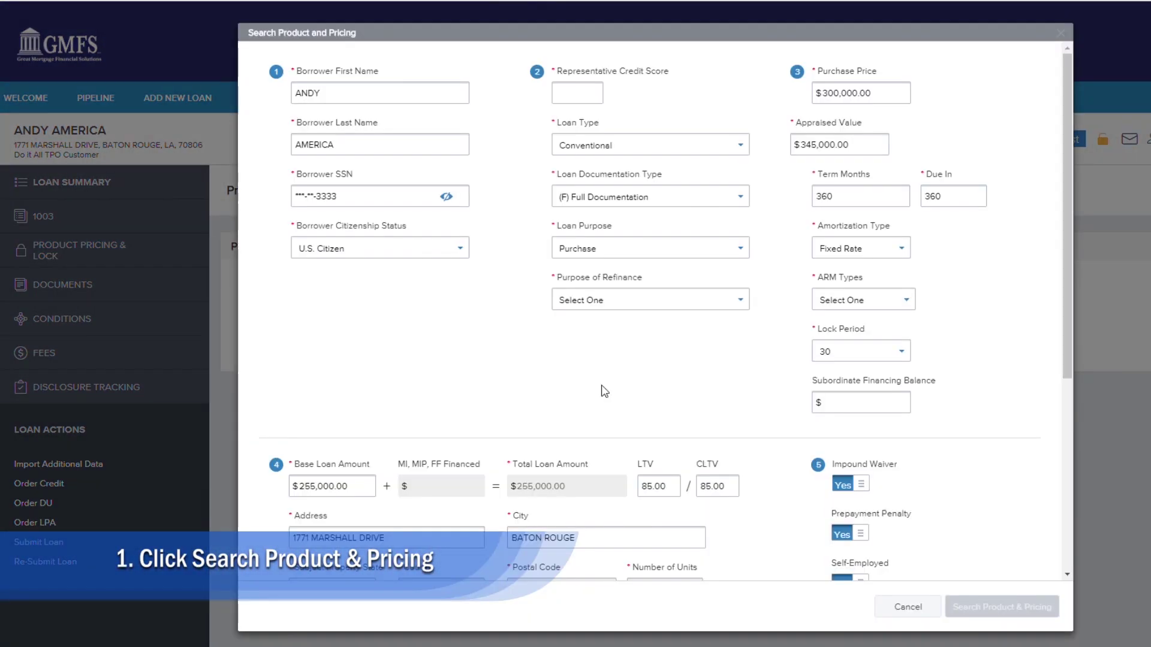
click(581, 101)
text(720)
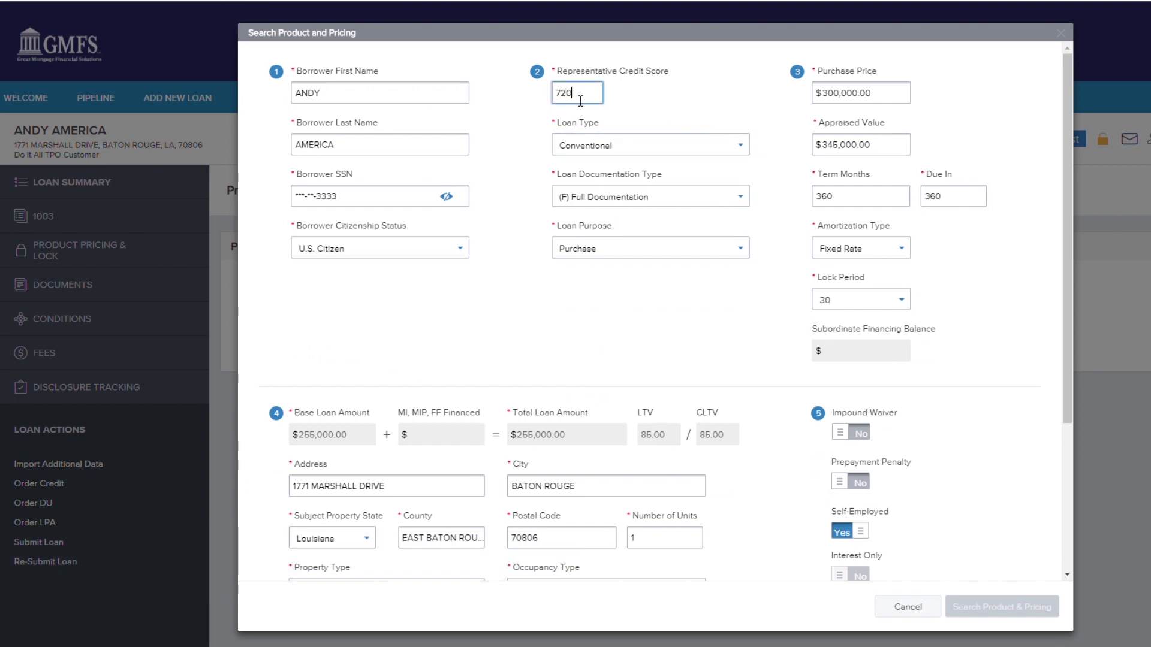
click(682, 118)
scroll(786, 207, down, 1)
scroll(783, 211, down, 2)
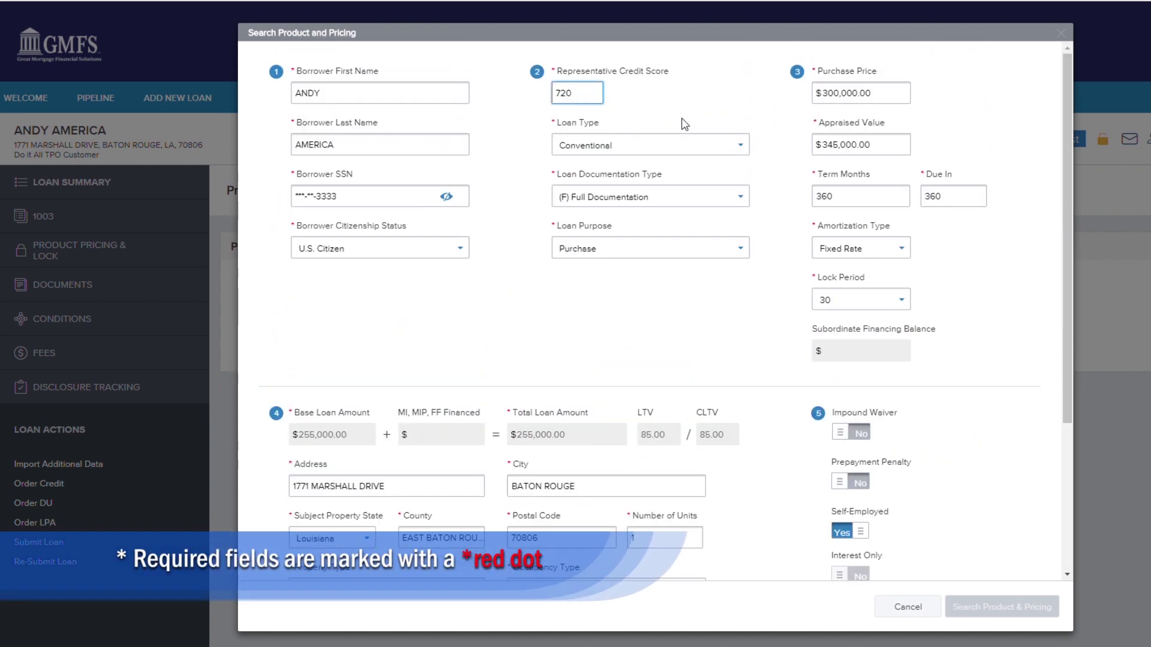
click(682, 118)
Set the target rate to 4.9% and run the product and pricing search.
scroll(786, 202, down, 1)
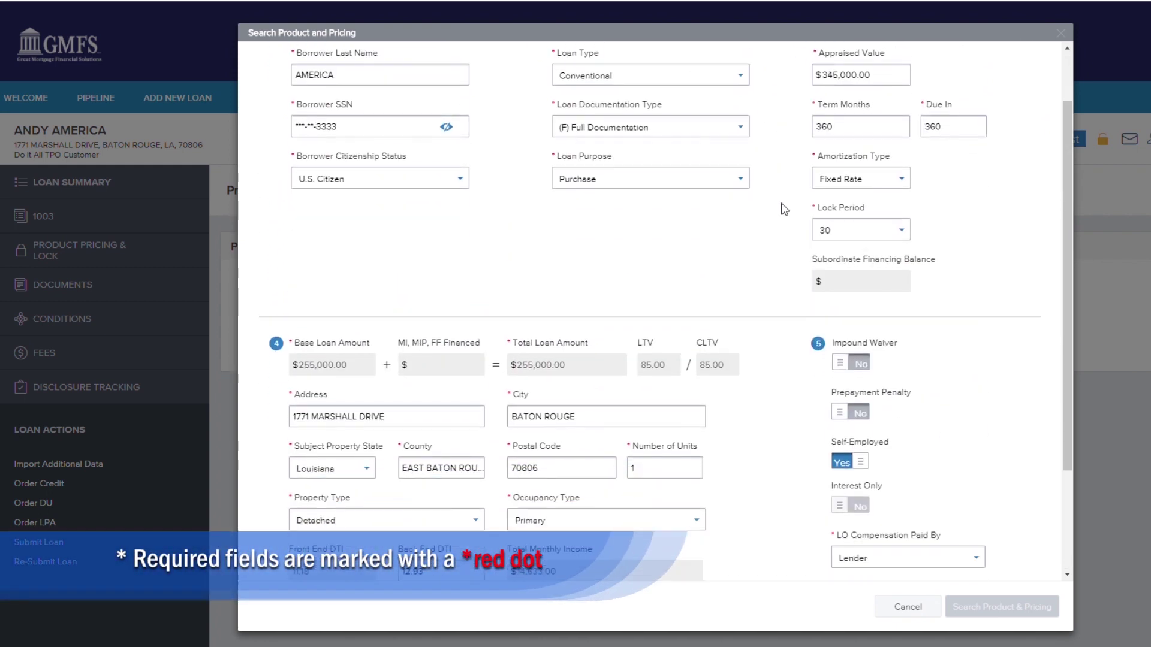
scroll(784, 206, down, 1)
scroll(782, 211, down, 1)
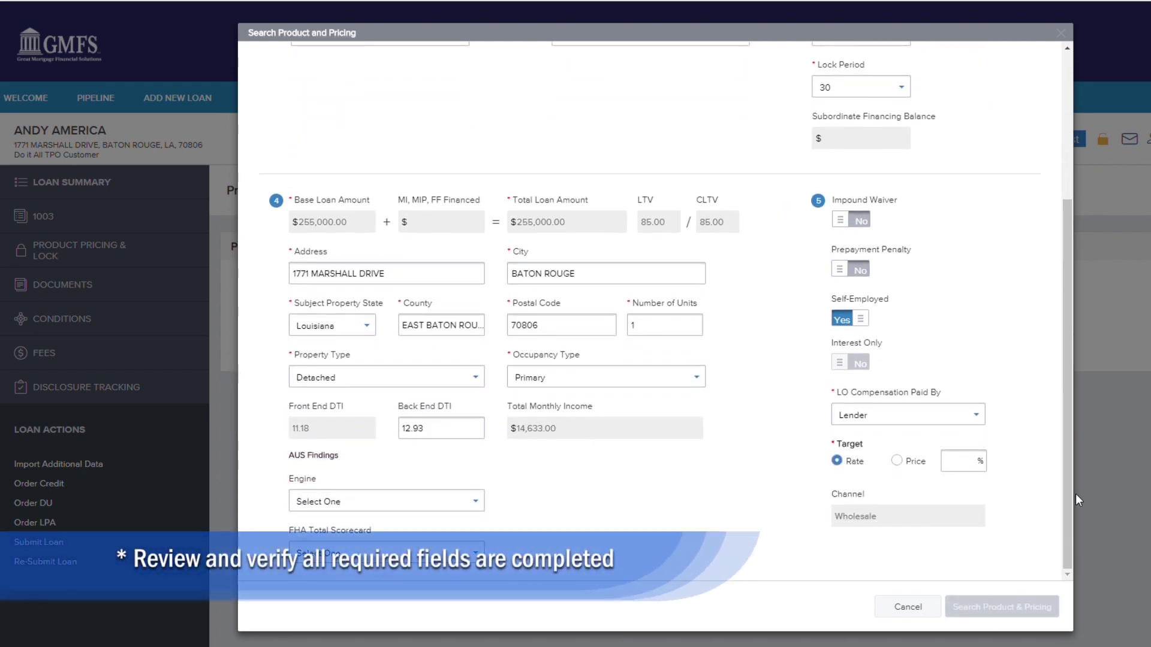
drag(1070, 500, 1070, 339)
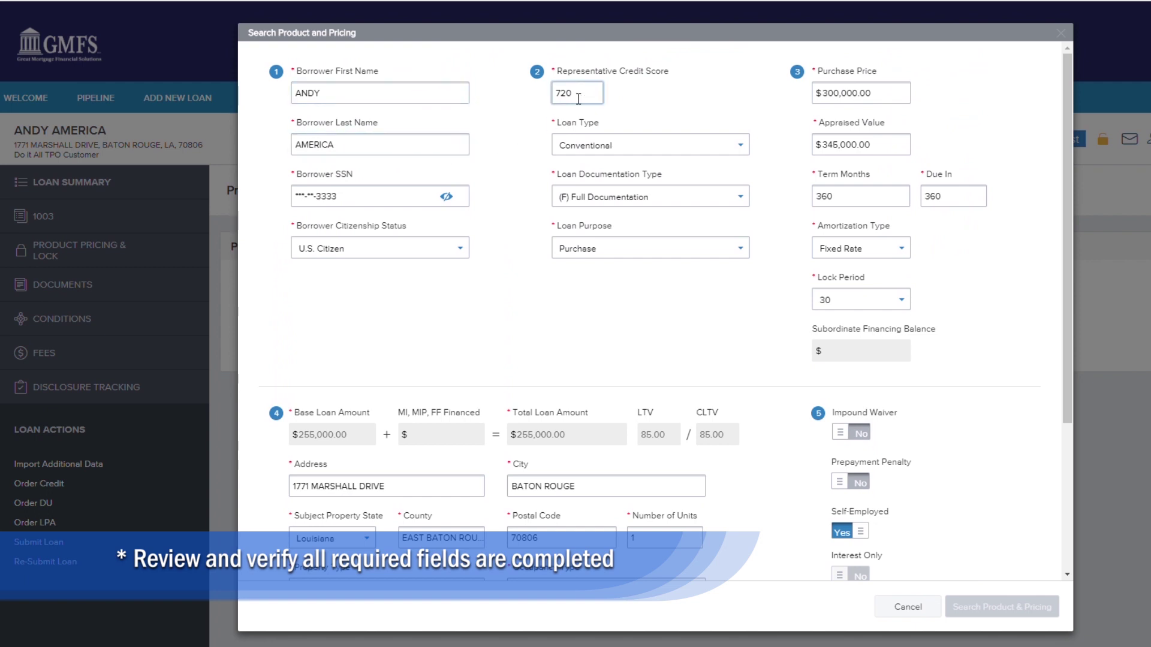
scroll(644, 292, down, 3)
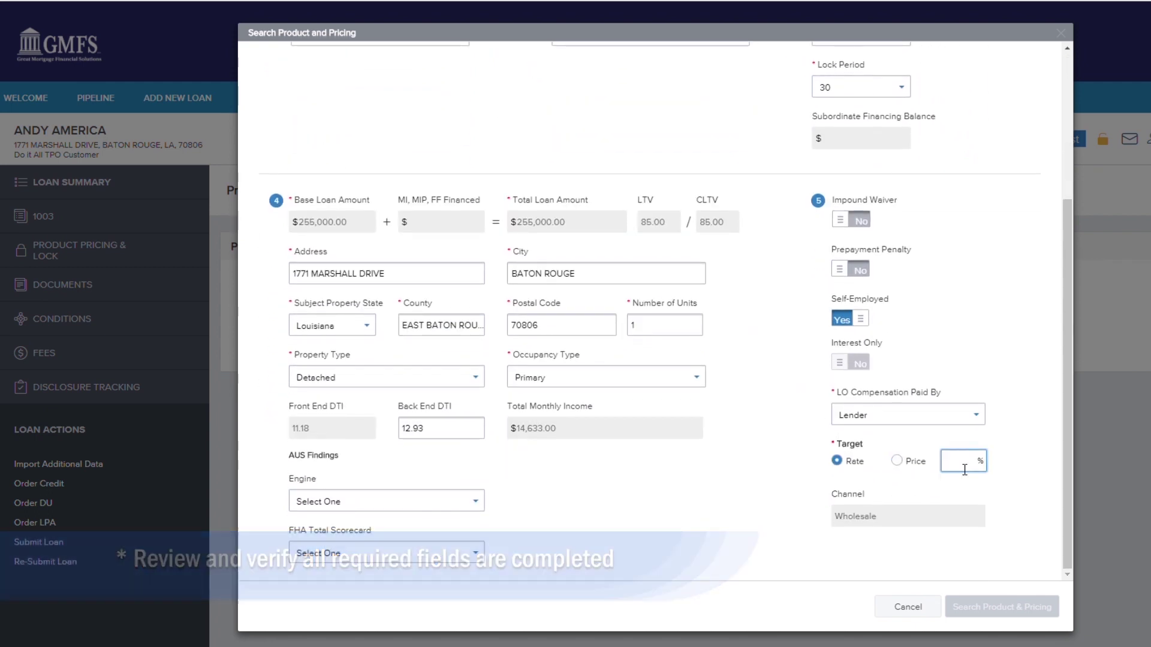
text(4.9)
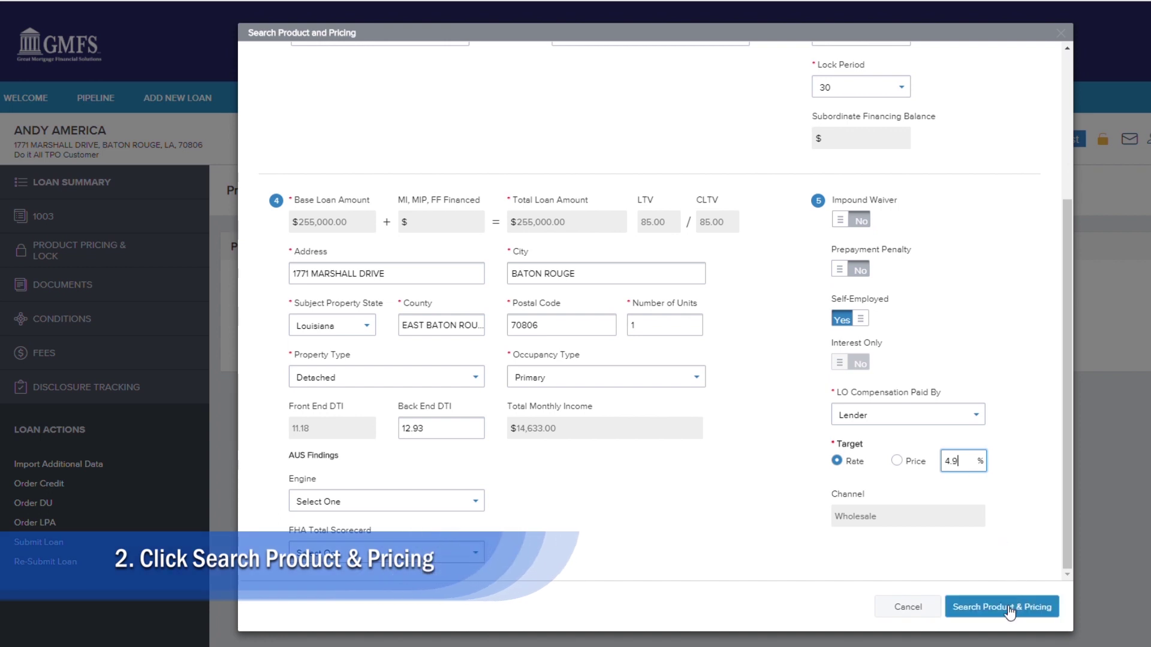
click(1013, 614)
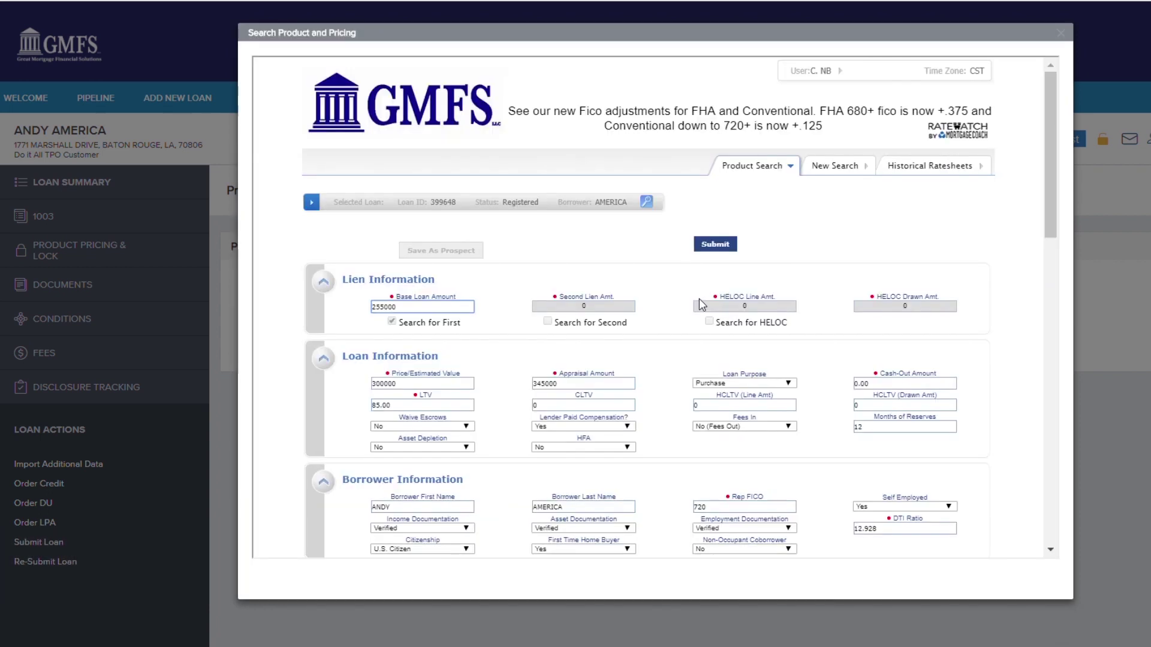
Submit the prefilled product search in Optimal Blue.
drag(1051, 192, 1041, 477)
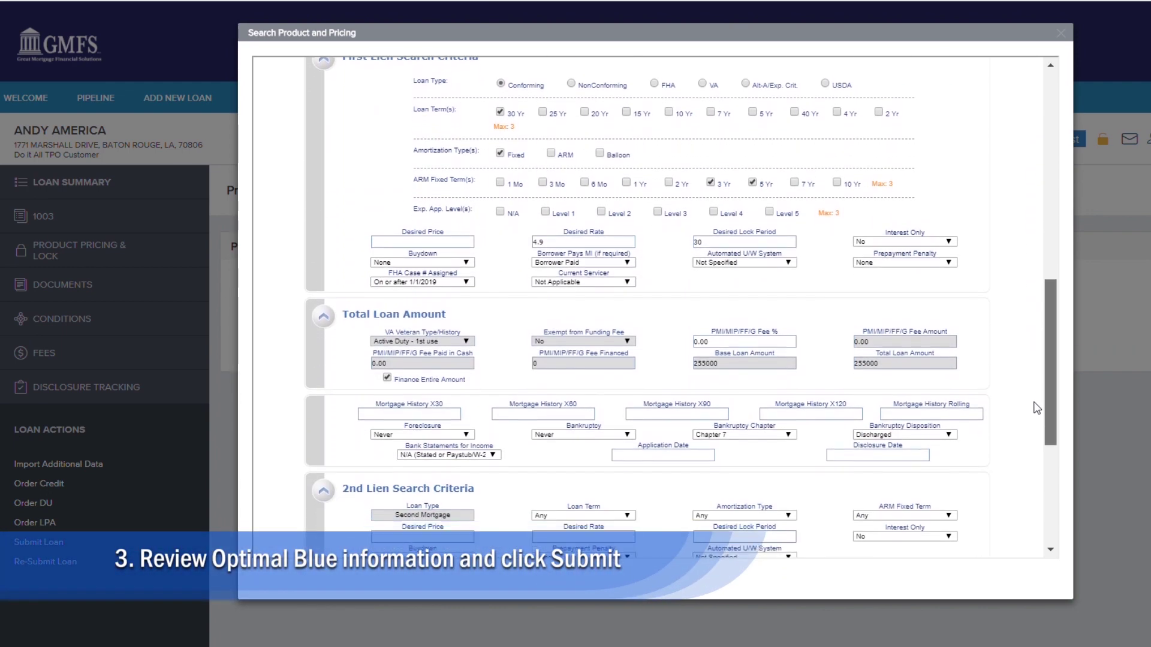
click(705, 461)
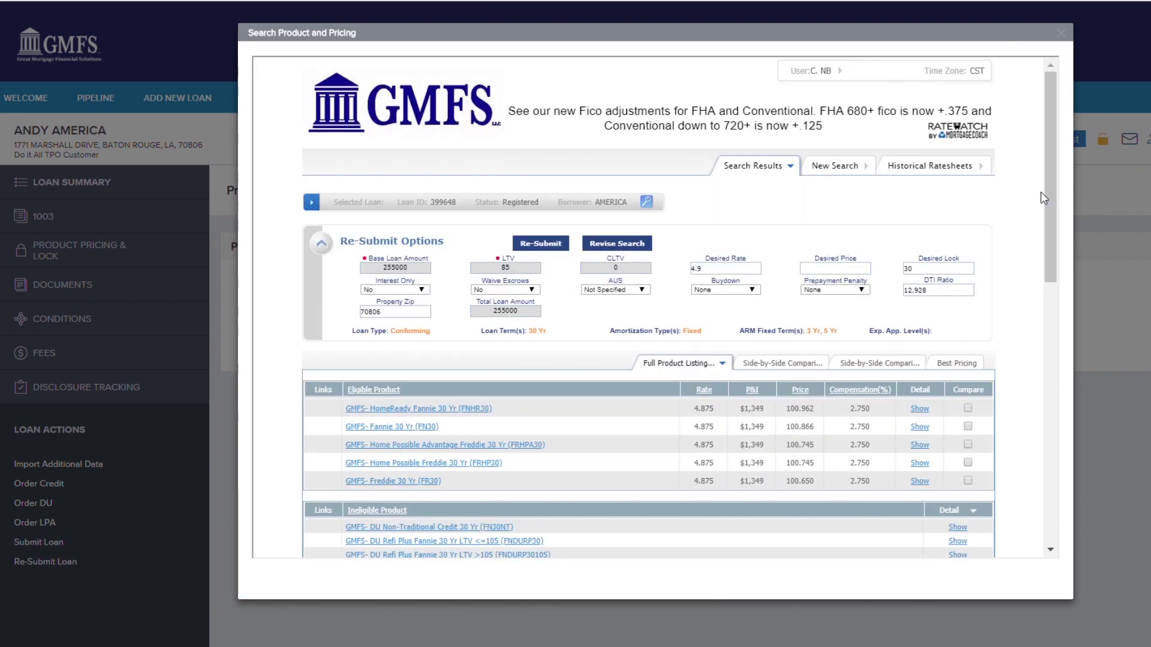
mouse_move(1050, 195)
mouse_down()
mouse_move(1054, 229)
mouse_move(1035, 236)
mouse_up()
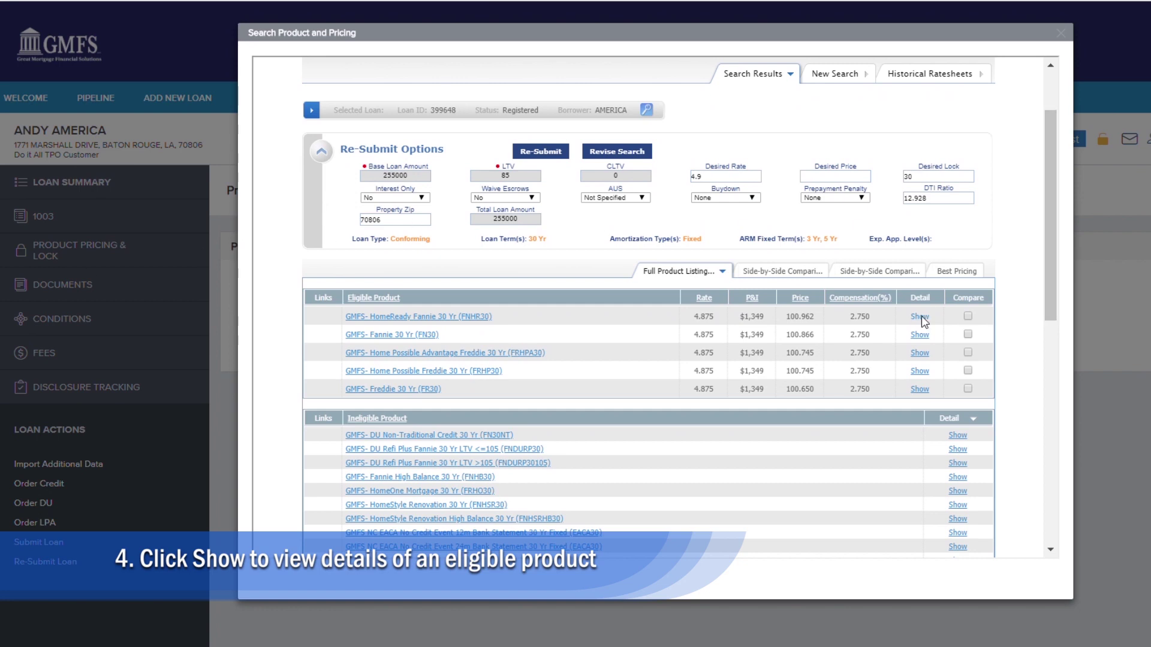
Show pricing for HomeReady Fannie 30 Yr and pick the 4.000% rate.
click(922, 317)
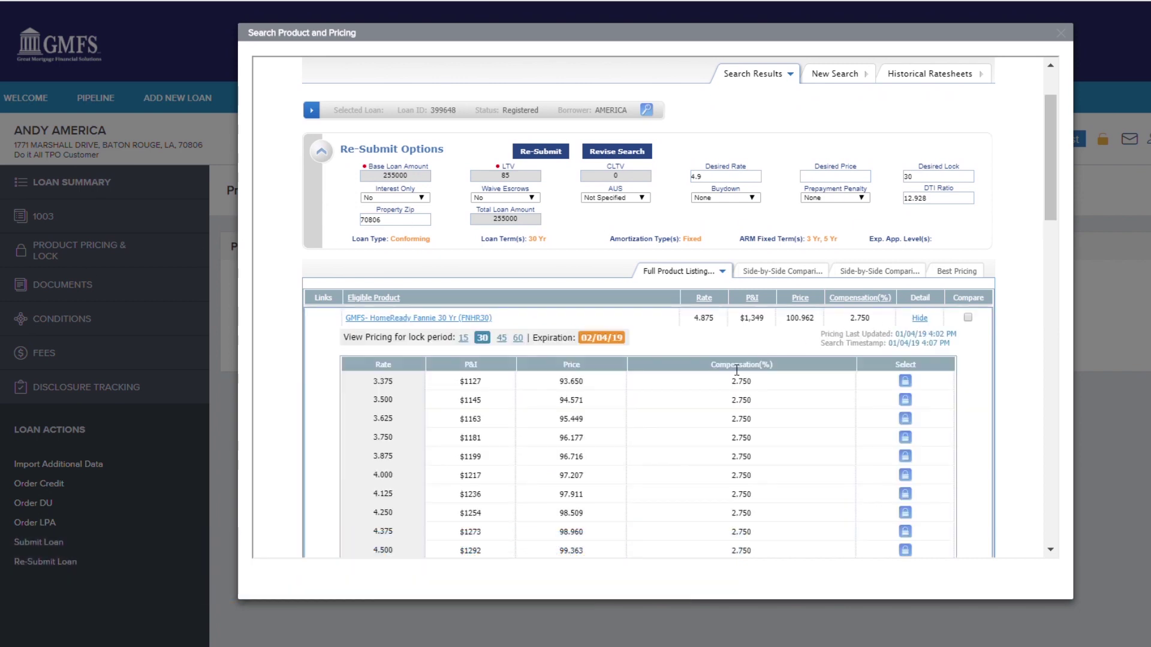
scroll(731, 368, down, 1)
scroll(727, 367, down, 2)
scroll(729, 368, down, 1)
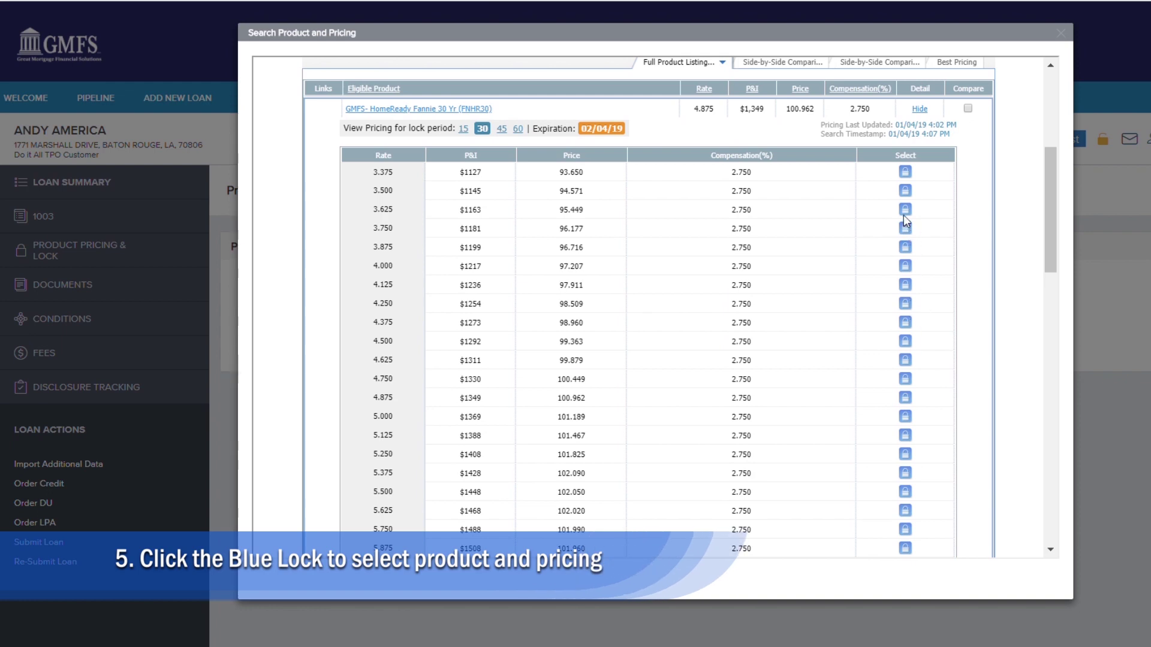
click(905, 266)
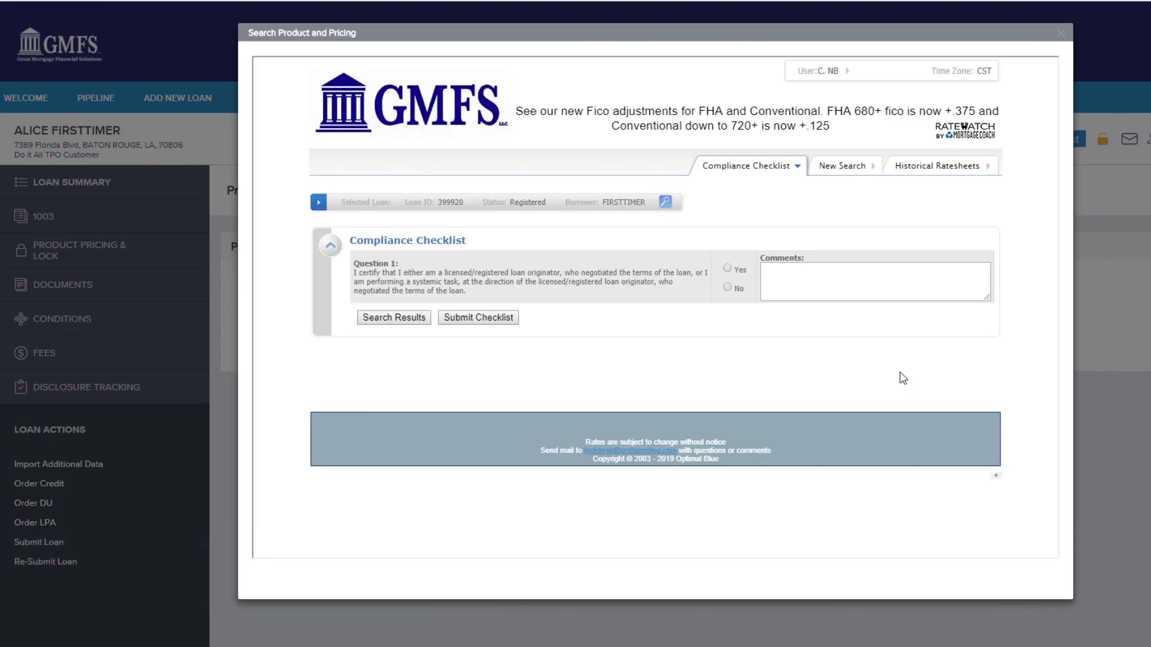
Answer Yes to the loan originator compliance statement and submit the checklist.
click(727, 269)
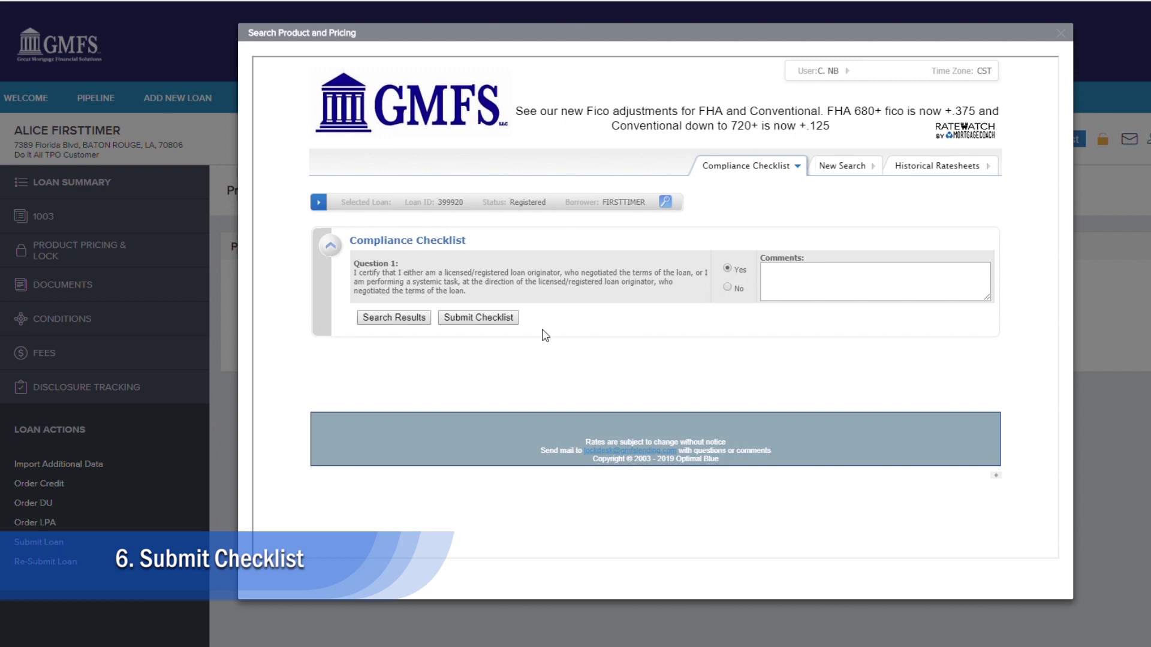
click(478, 318)
Review the prefilled Lock Form and request a lock on the chosen 4.000% pricing.
scroll(1056, 136, down, 3)
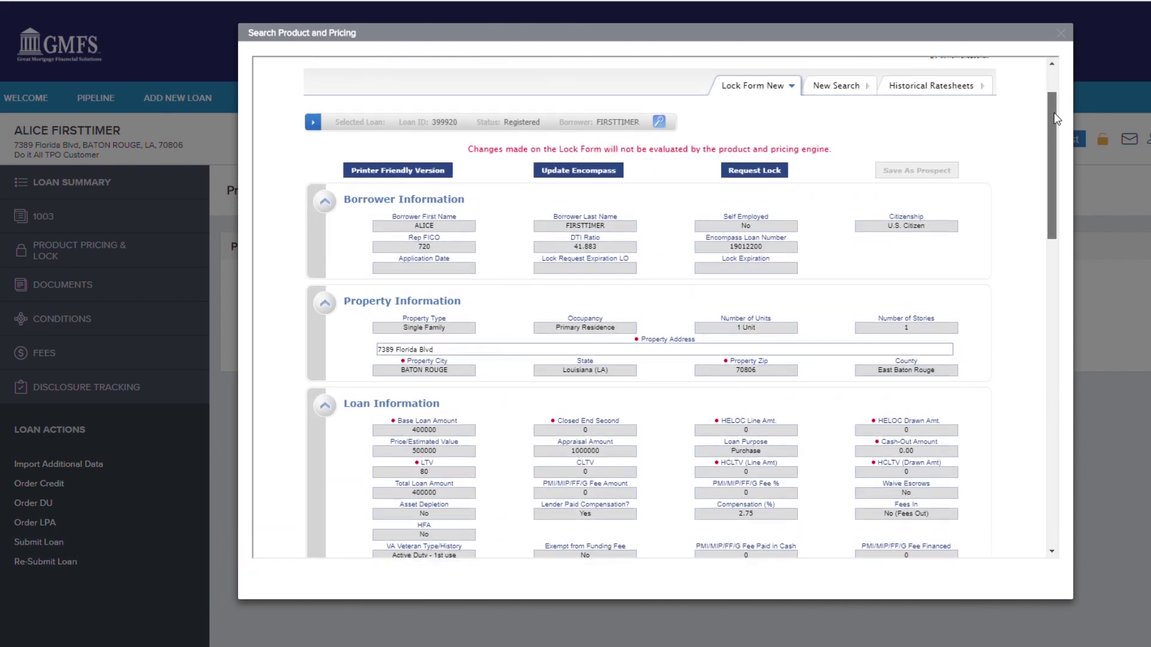
drag(1056, 136, 1060, 402)
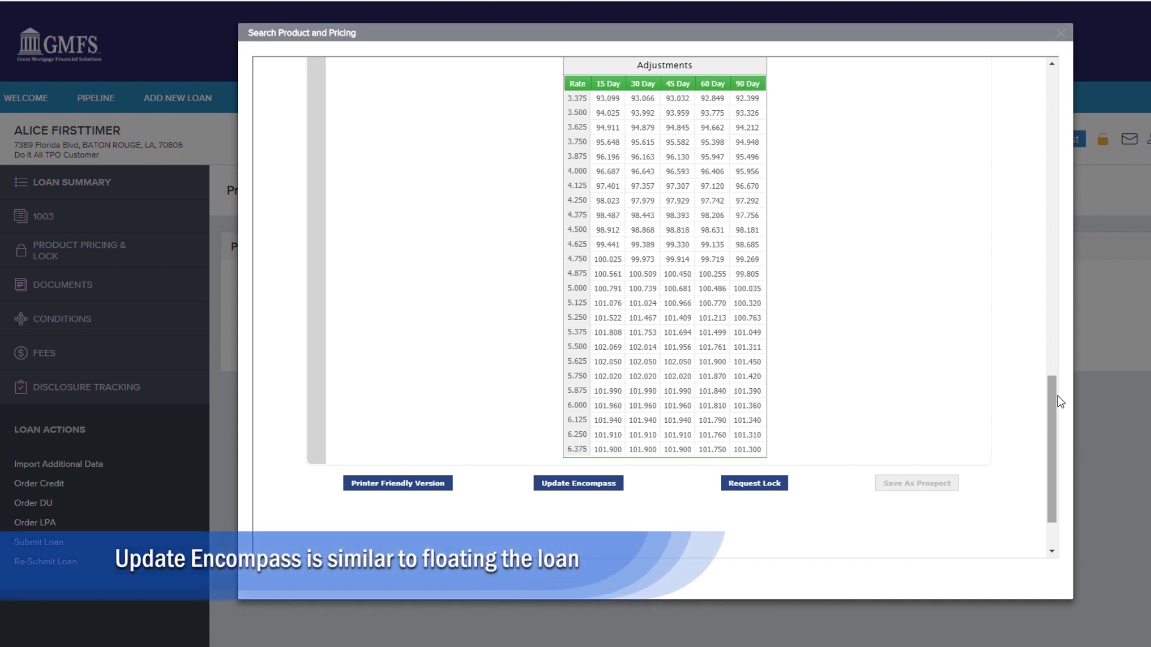
click(777, 489)
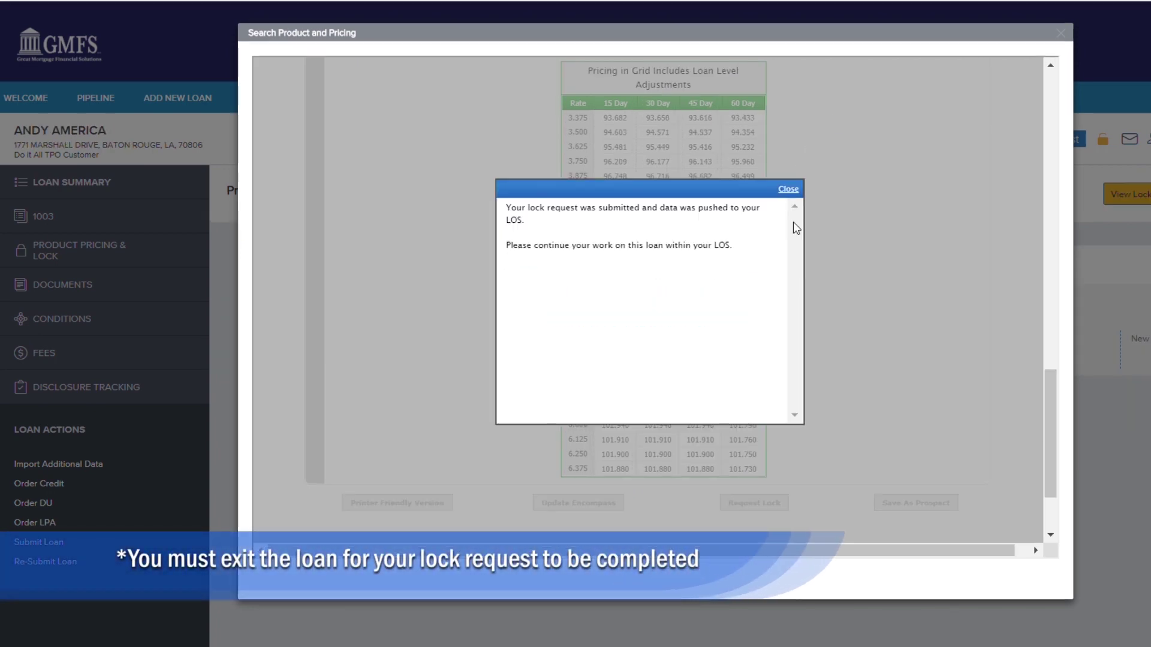
Dismiss the lock request confirmation and exit the loan to the pipeline.
click(790, 191)
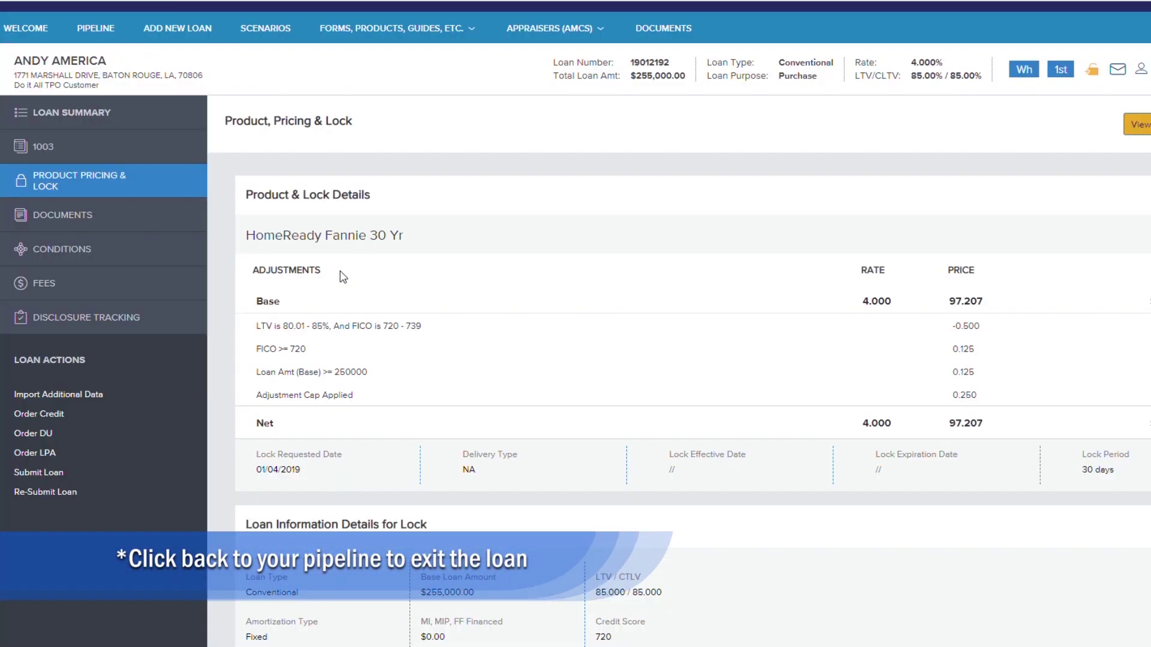
click(96, 29)
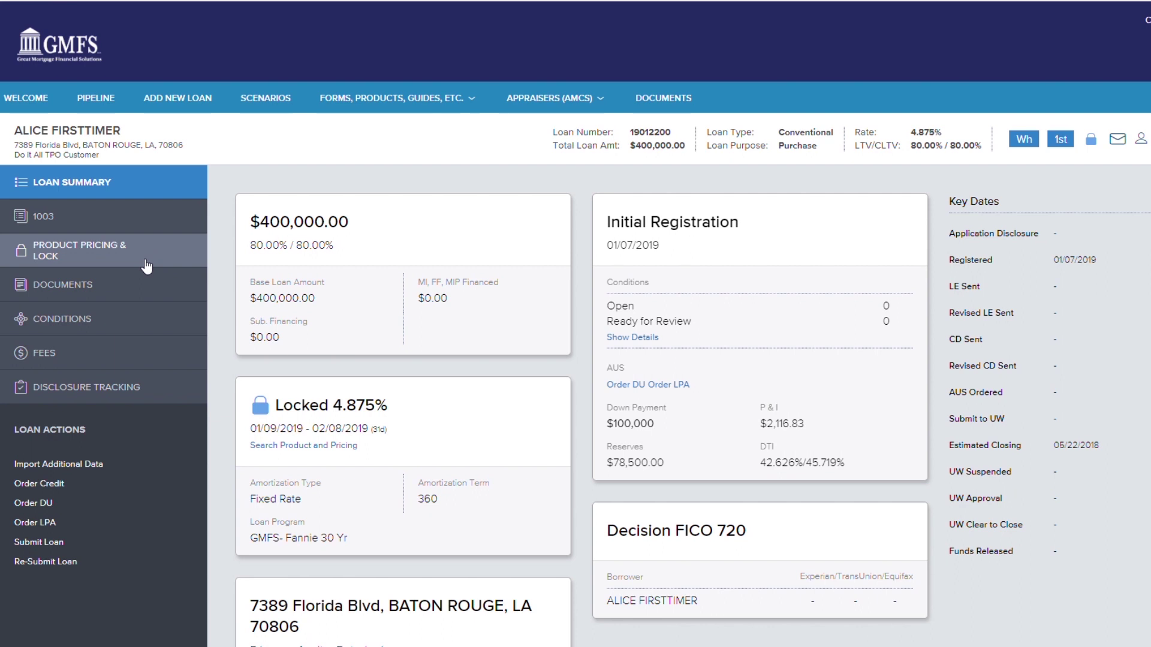
From Product Pricing & Lock, submit a lock extension change request for the locked loan.
click(147, 266)
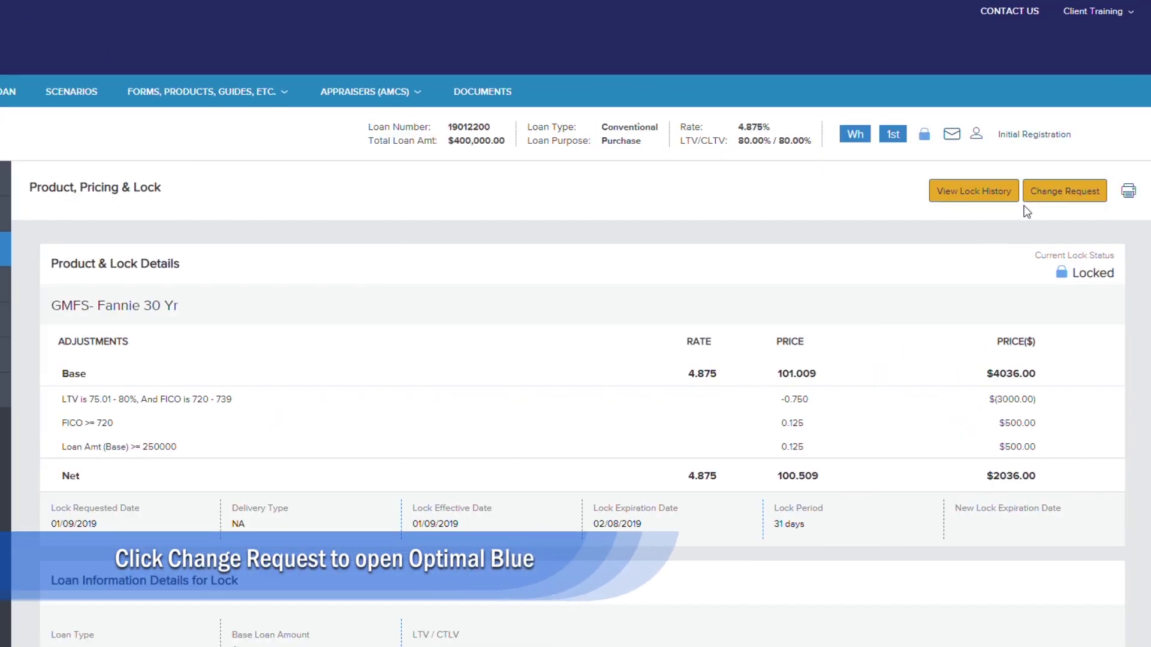
click(1043, 203)
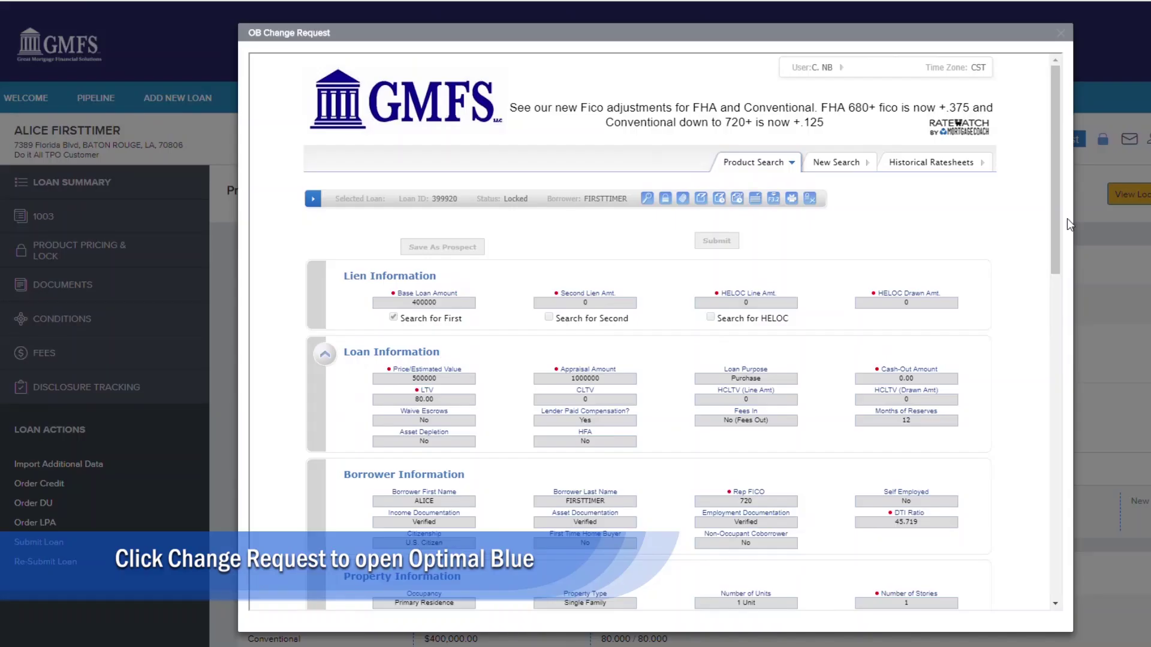
click(701, 199)
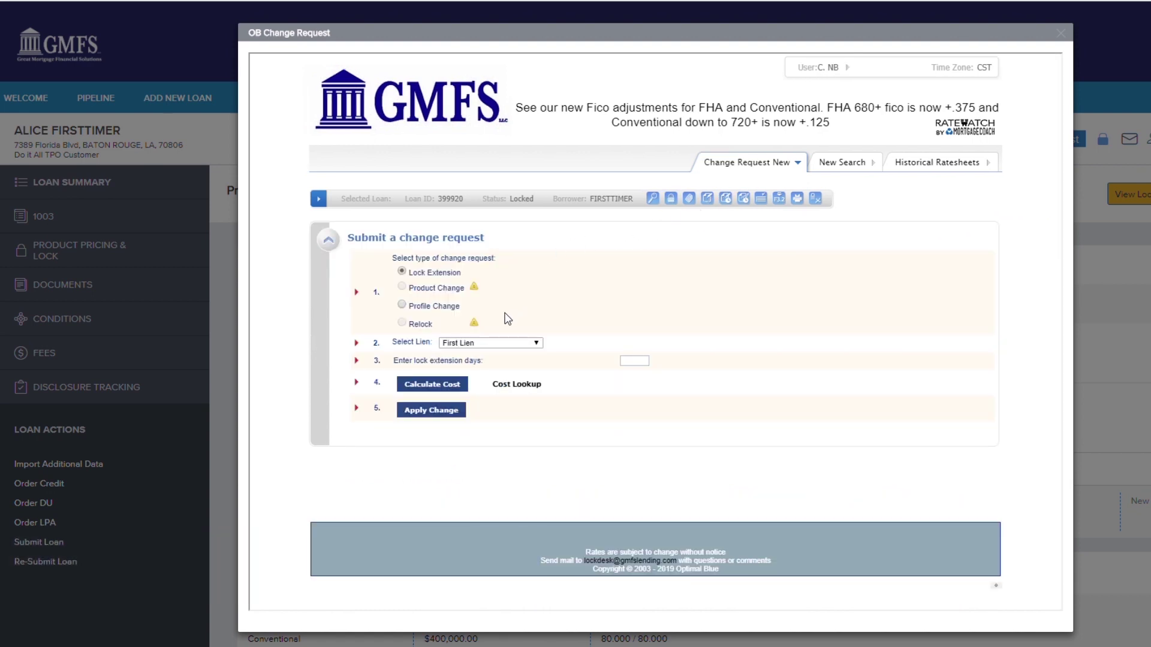
click(445, 411)
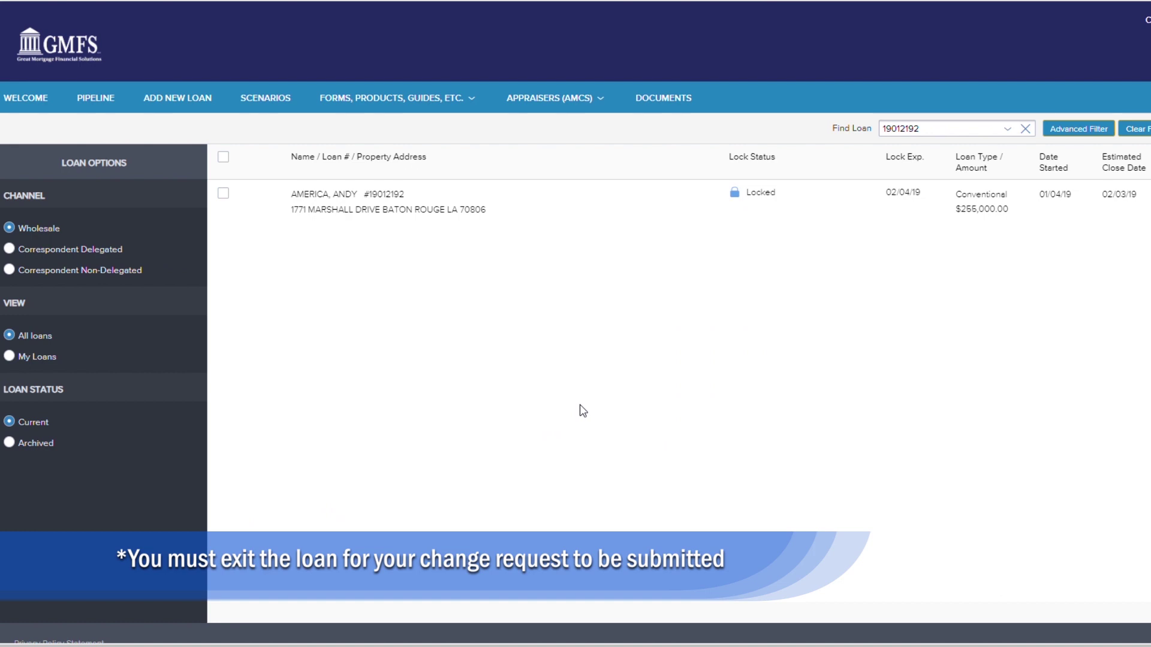
Return from the pipeline to the portal's WELCOME page.
click(45, 99)
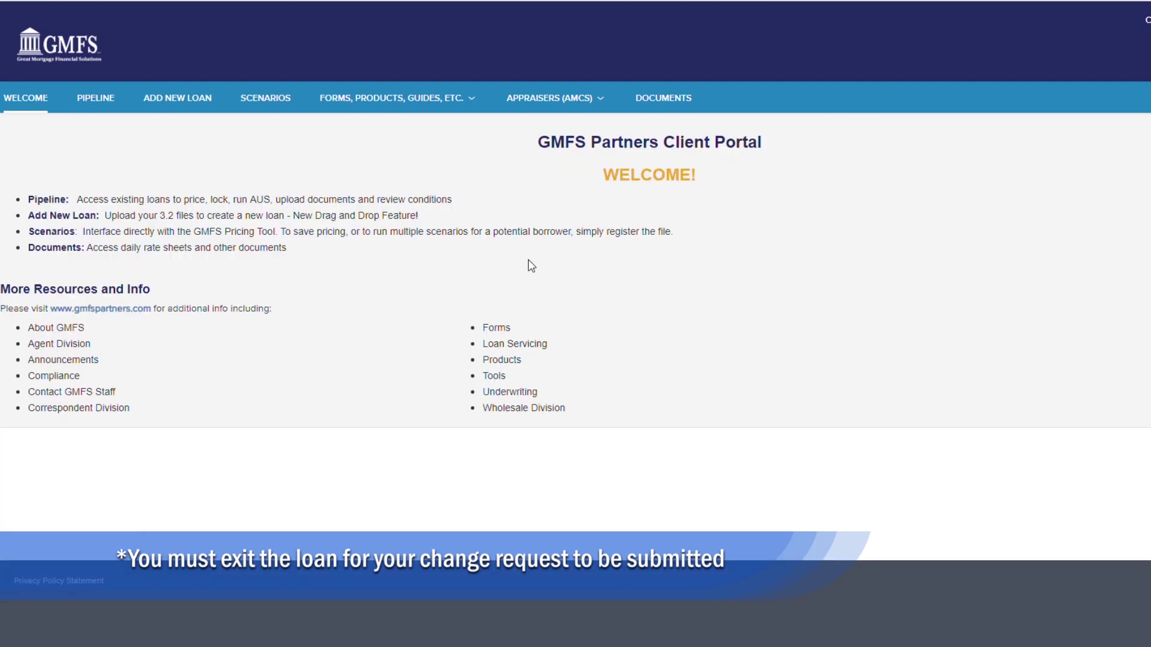